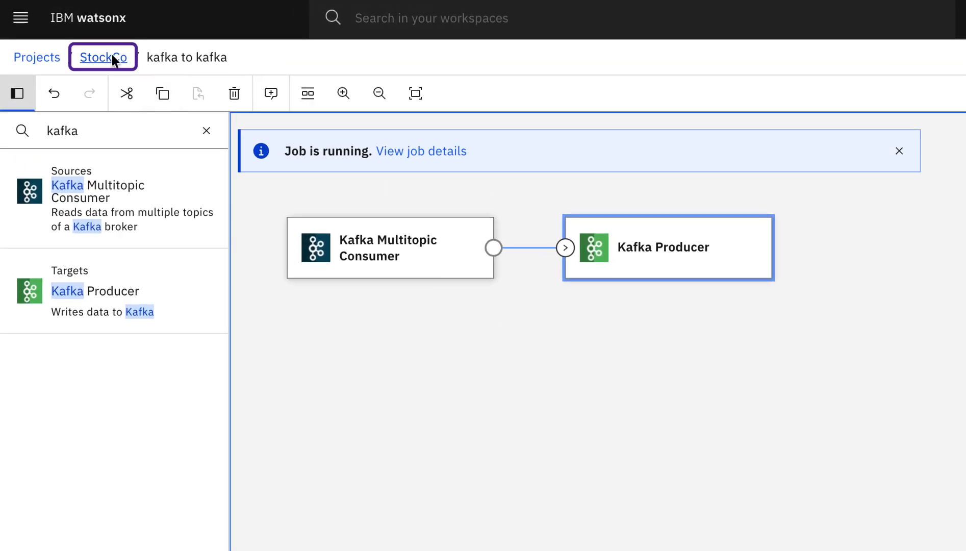
# Step: Create a StreamSets real-time streaming flow named "kafka to Trash" in the StockCo project, using the Global Transactions environment
pyautogui.click(112, 55)
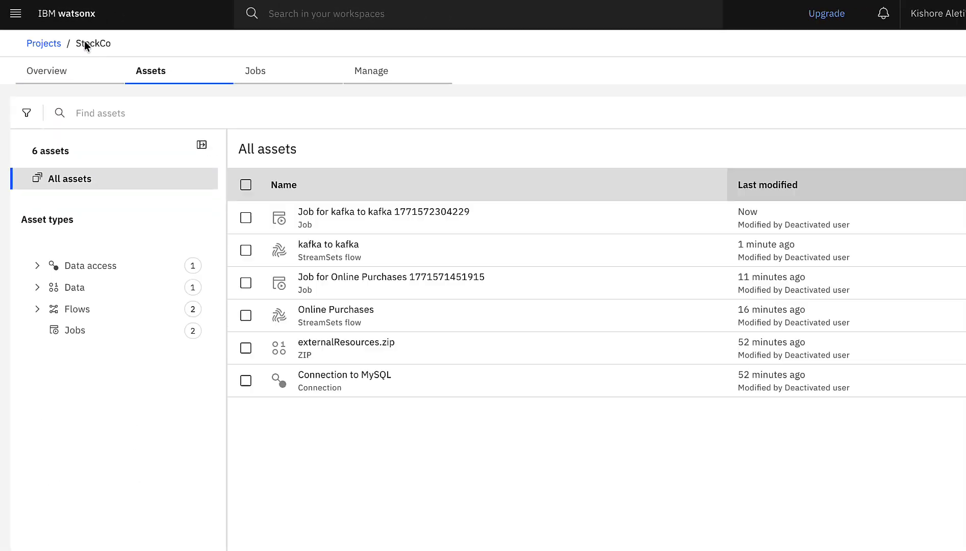
pyautogui.click(901, 93)
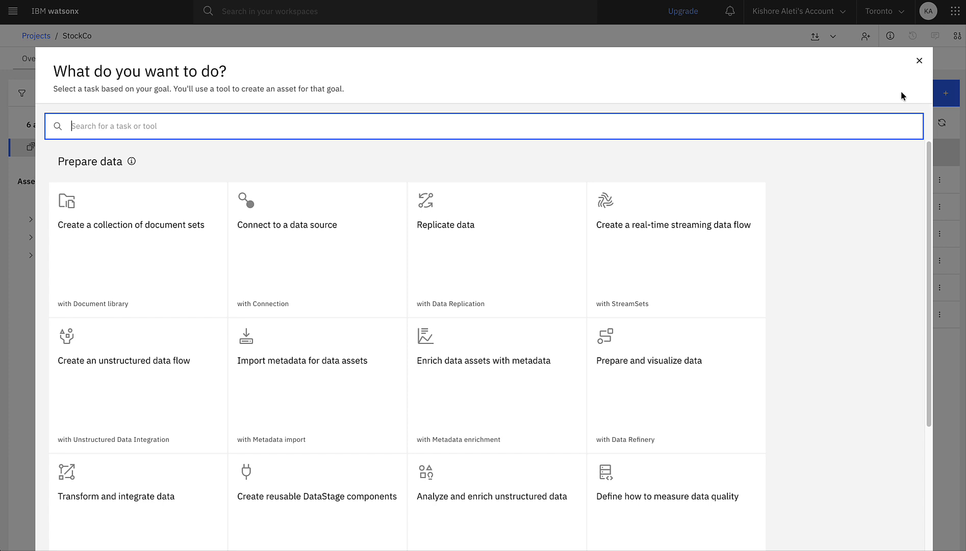
pyautogui.click(675, 228)
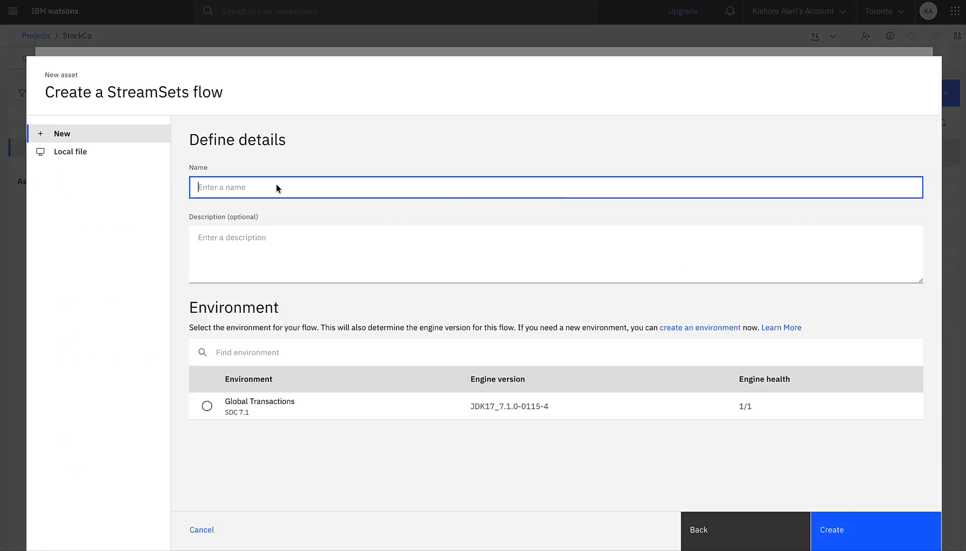
pyautogui.write('kafka to Trash')
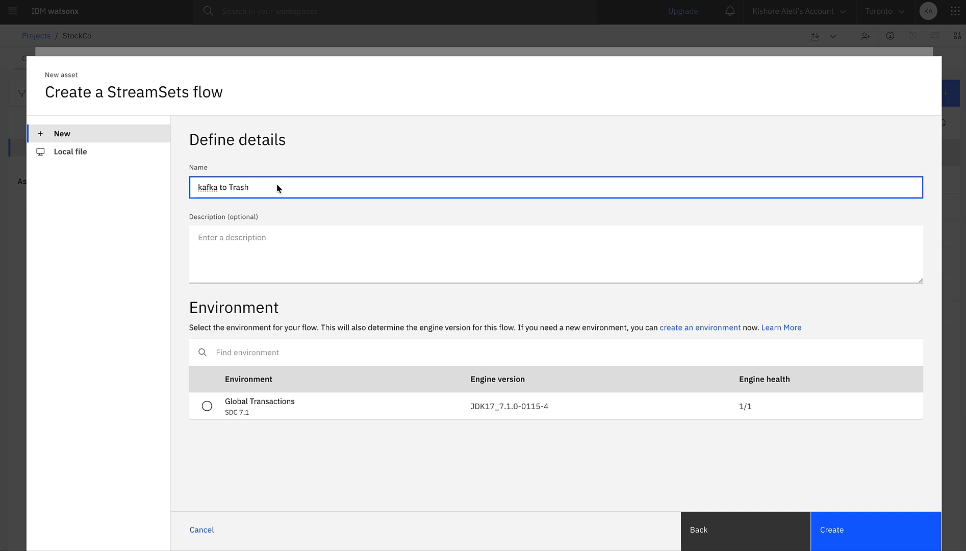
pyautogui.click(206, 406)
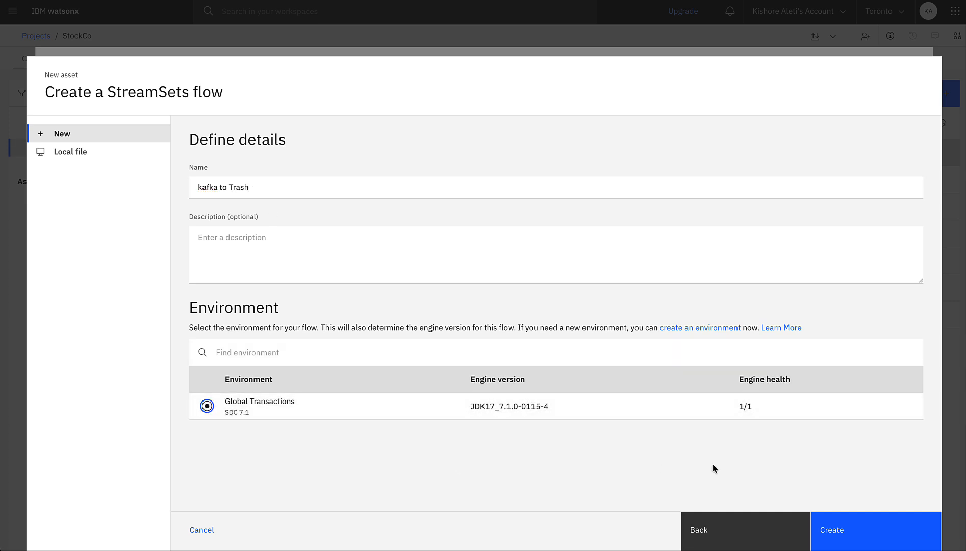
pyautogui.click(867, 526)
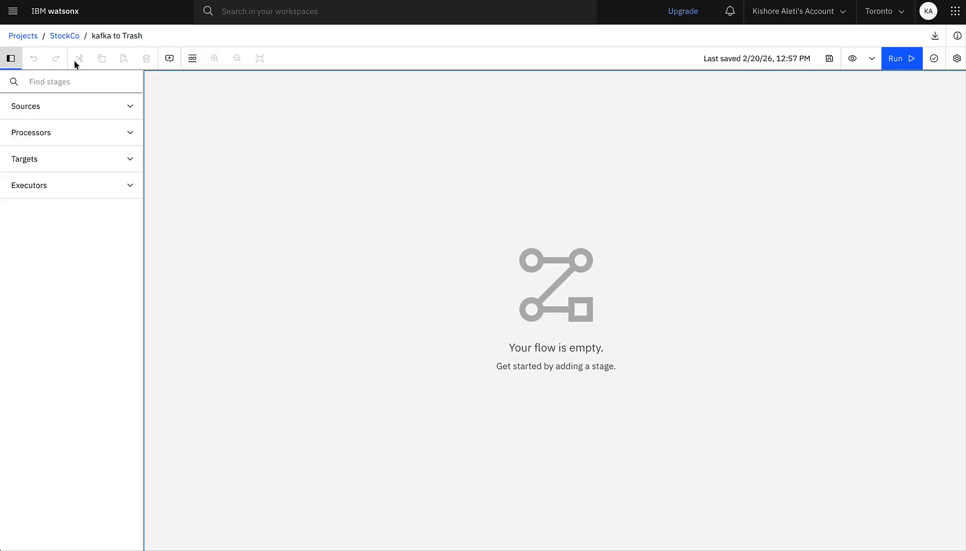
# Step: Search the stages for "kafka" and add the Kafka Multitopic Consumer source to the empty flow
pyautogui.click(56, 84)
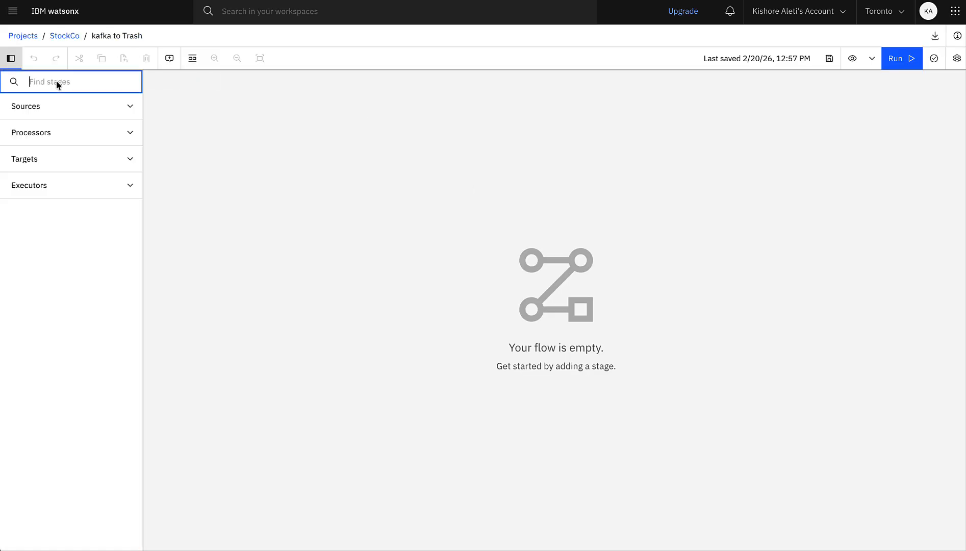
pyautogui.write('kafka')
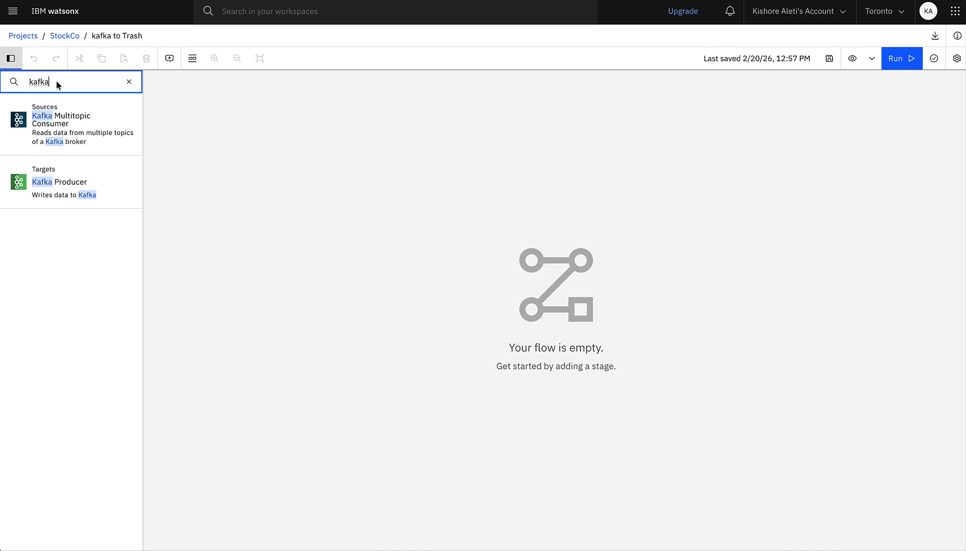
pyautogui.doubleClick(55, 123)
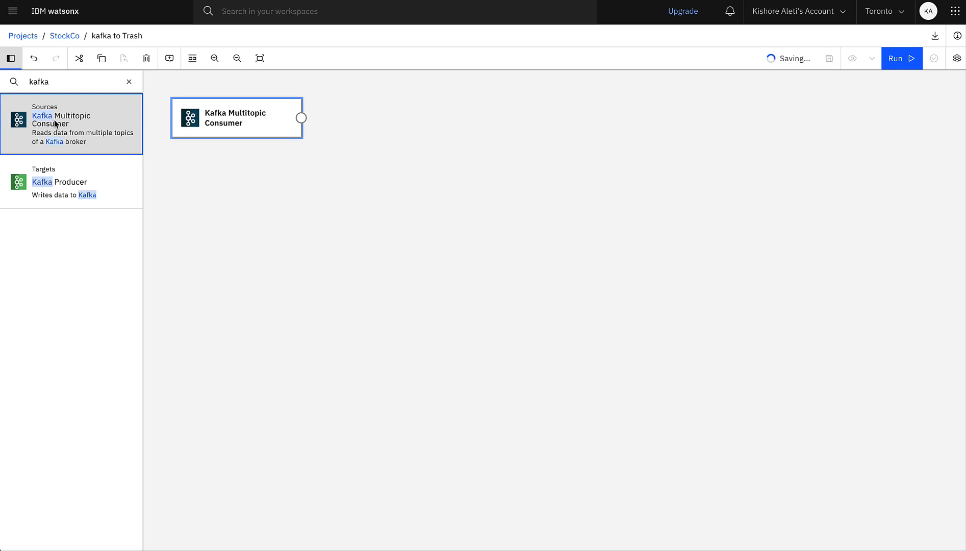
# Step: Set the Kafka Multitopic Consumer's broker URI to kafka:9092 and its topic list value to OnlineSalesKafka
pyautogui.click(234, 121)
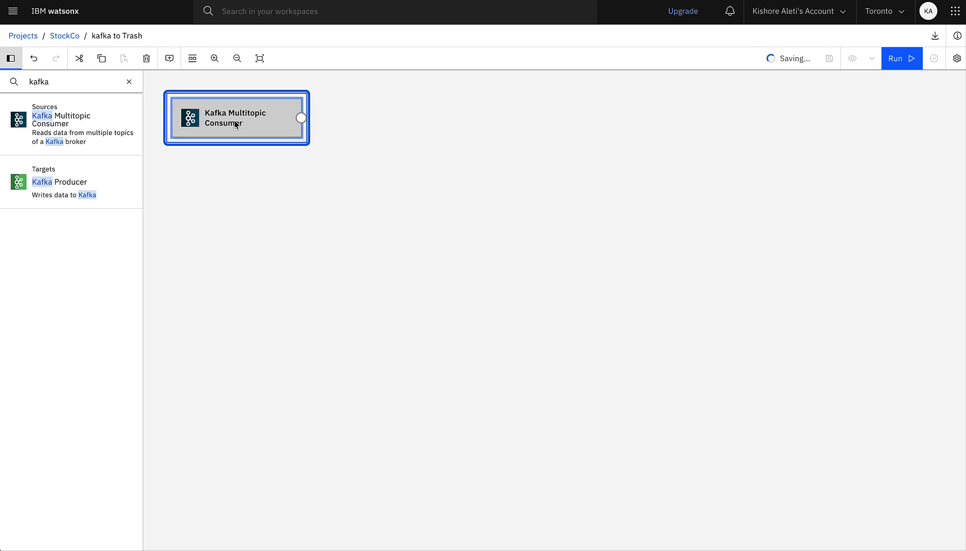
pyautogui.doubleClick(235, 120)
pyautogui.click(757, 244)
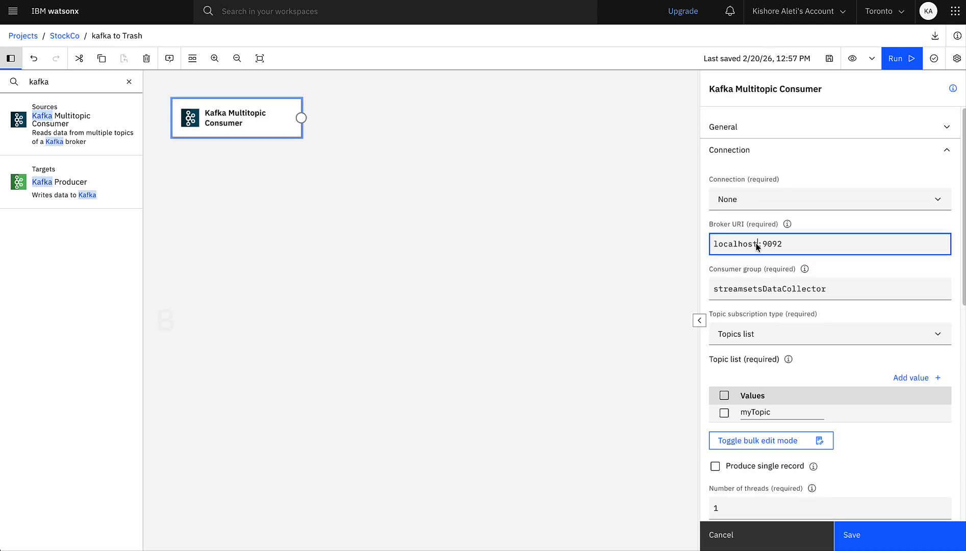
pyautogui.moveTo(757, 245); pyautogui.dragTo(684, 240)
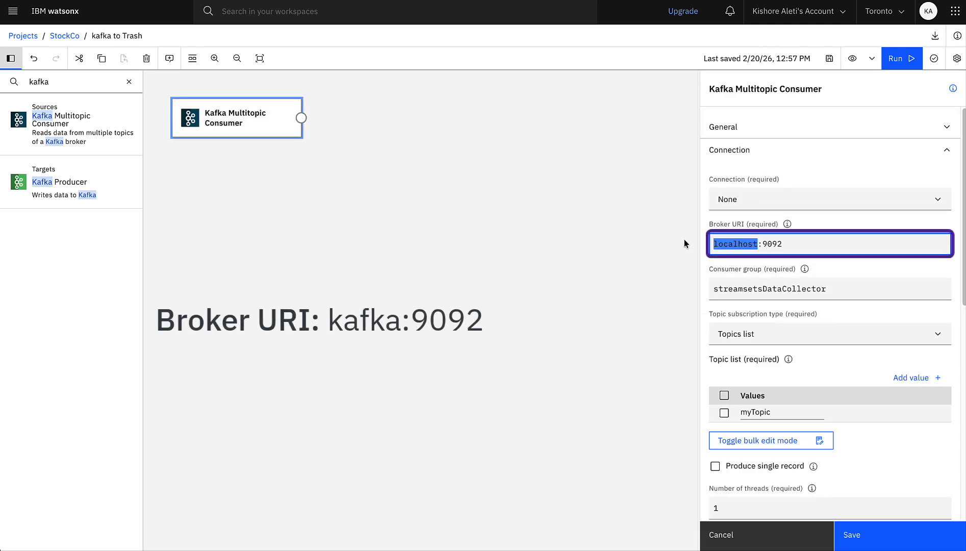
pyautogui.write('kafka')
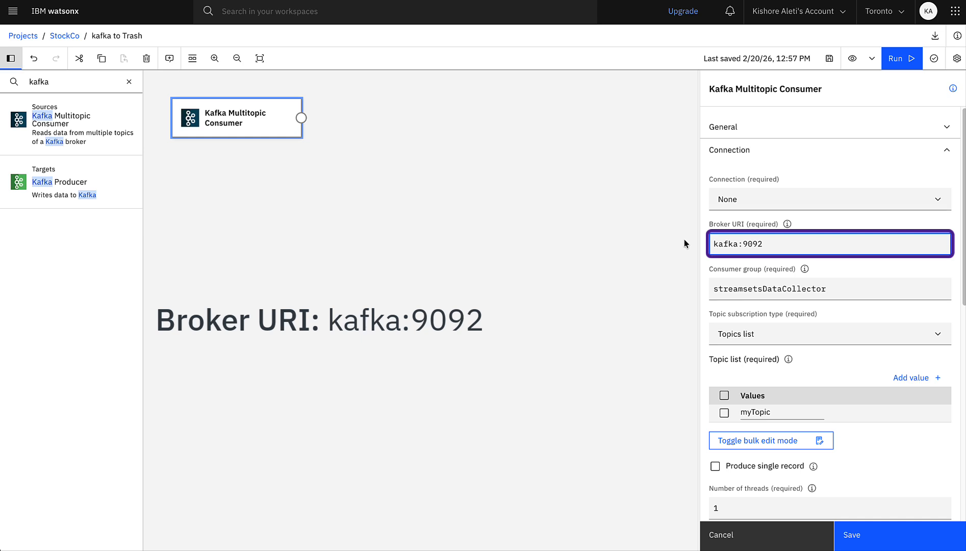
pyautogui.click(781, 409)
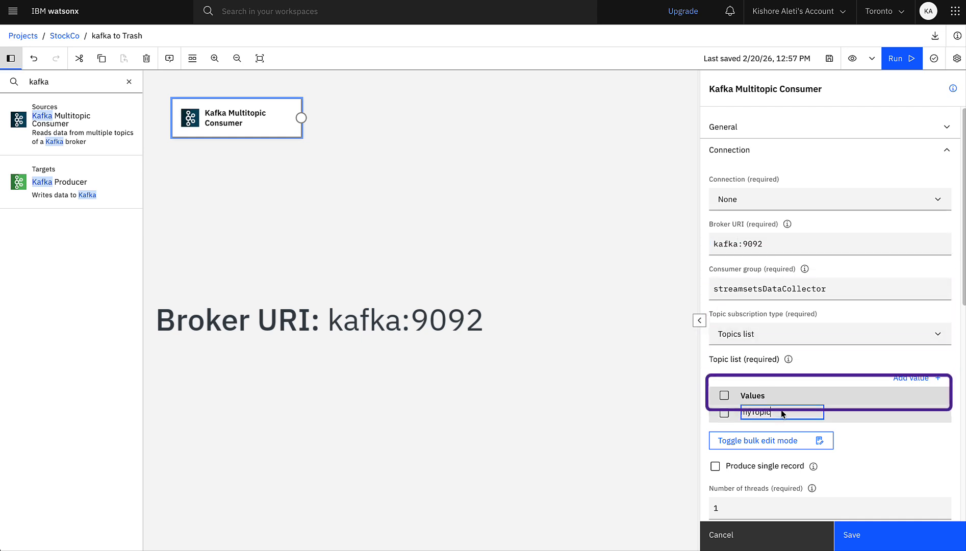
pyautogui.write('OnlineSalesKafka')
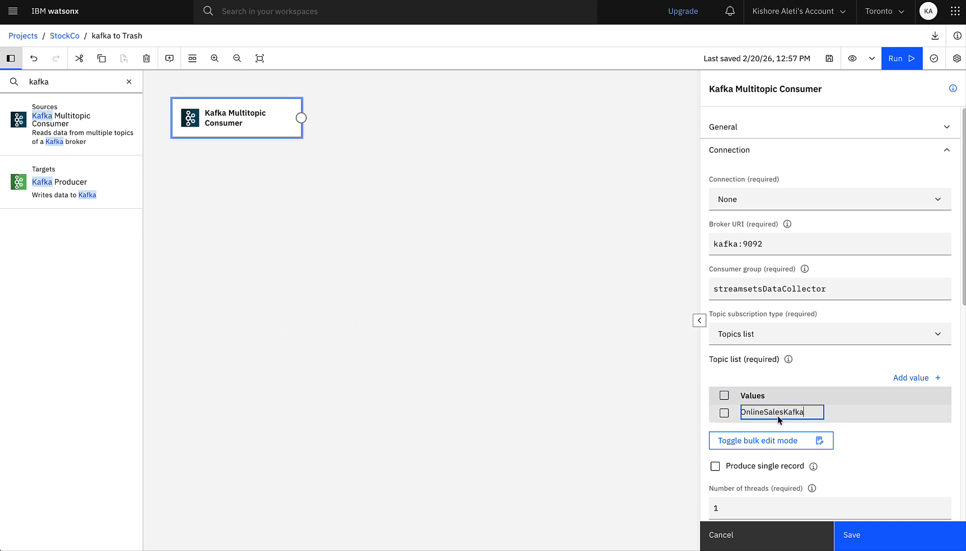
# Step: Set the Kafka Multitopic Consumer's data format to JSON and save the stage settings
pyautogui.click(949, 153)
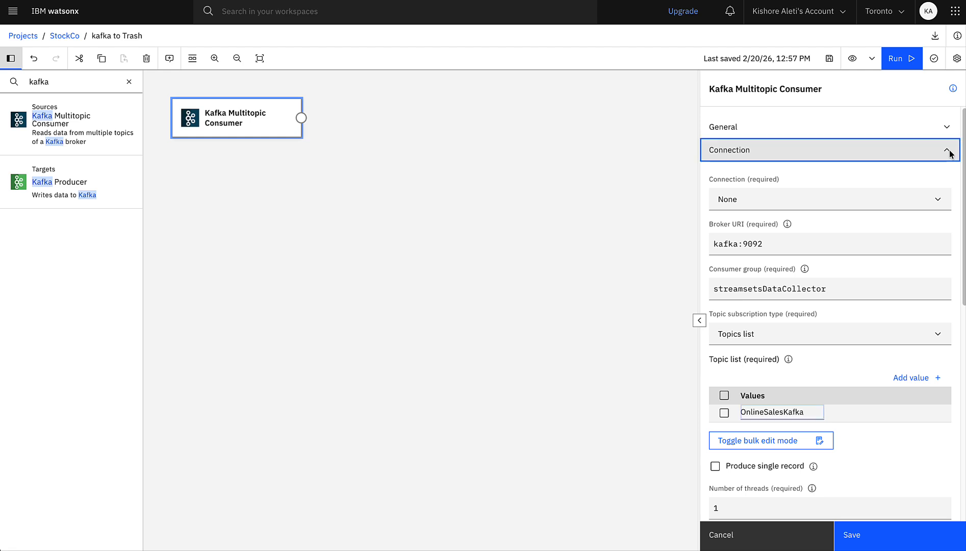
pyautogui.click(947, 196)
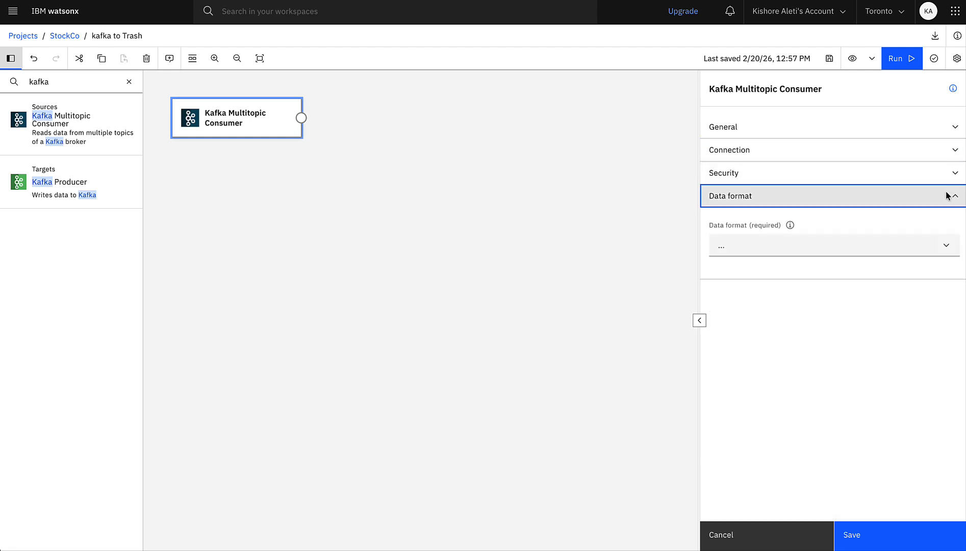
pyautogui.click(934, 244)
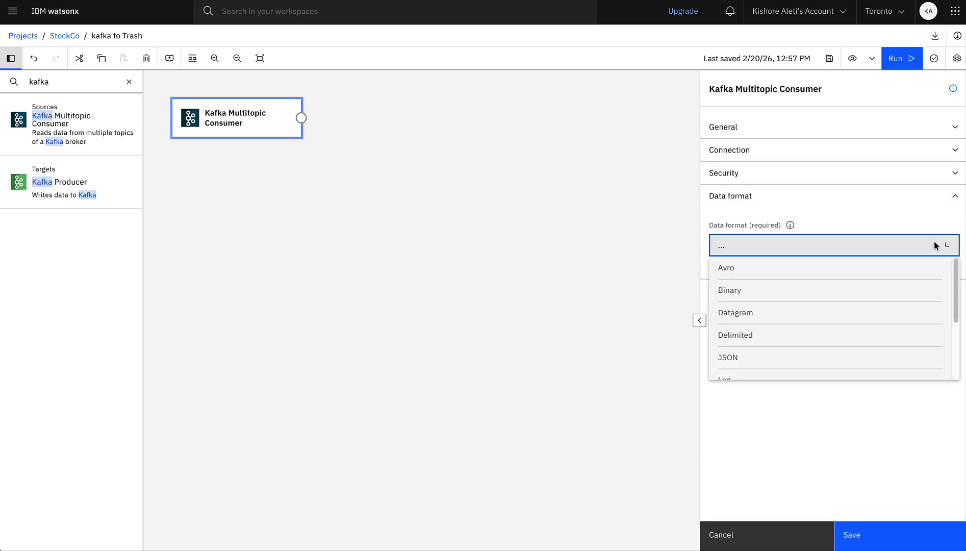
pyautogui.click(862, 356)
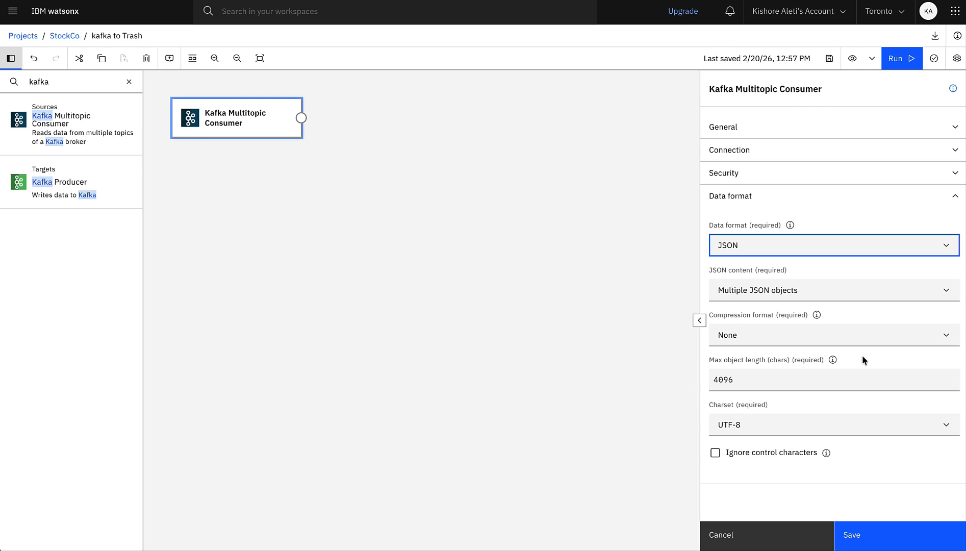
pyautogui.click(862, 533)
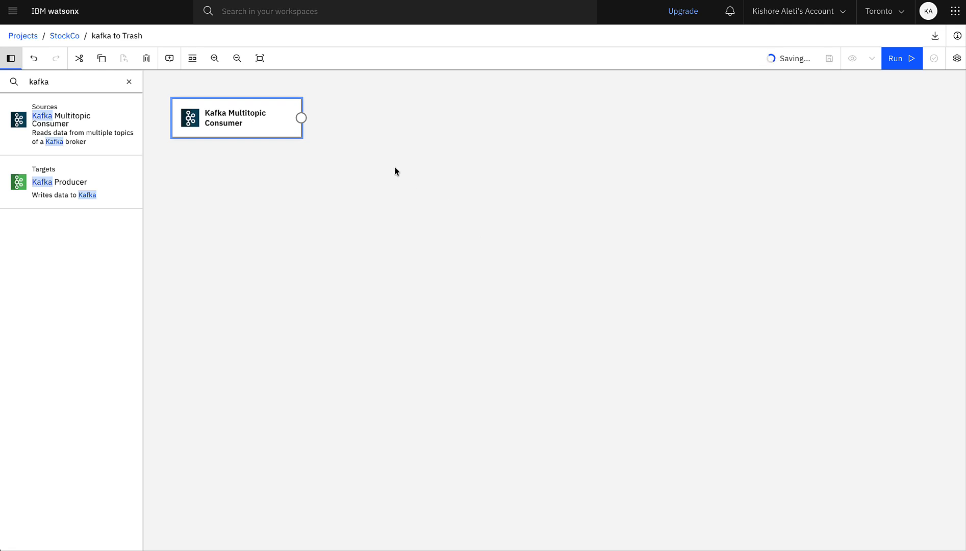
# Step: Add a Trash target to the flow, connected to the Kafka Multitopic Consumer, and leave no stage selected
pyautogui.click(130, 81)
pyautogui.write('tras')
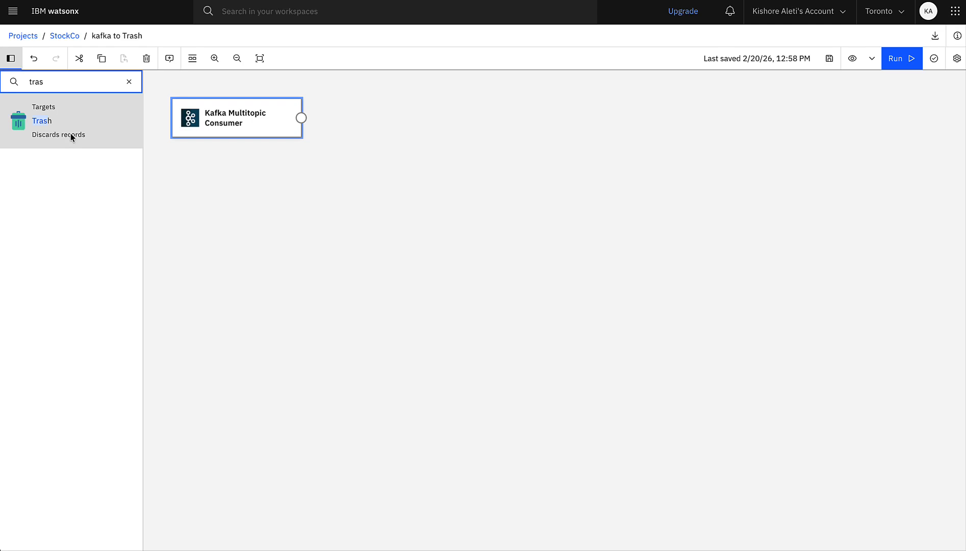
pyautogui.click(71, 133)
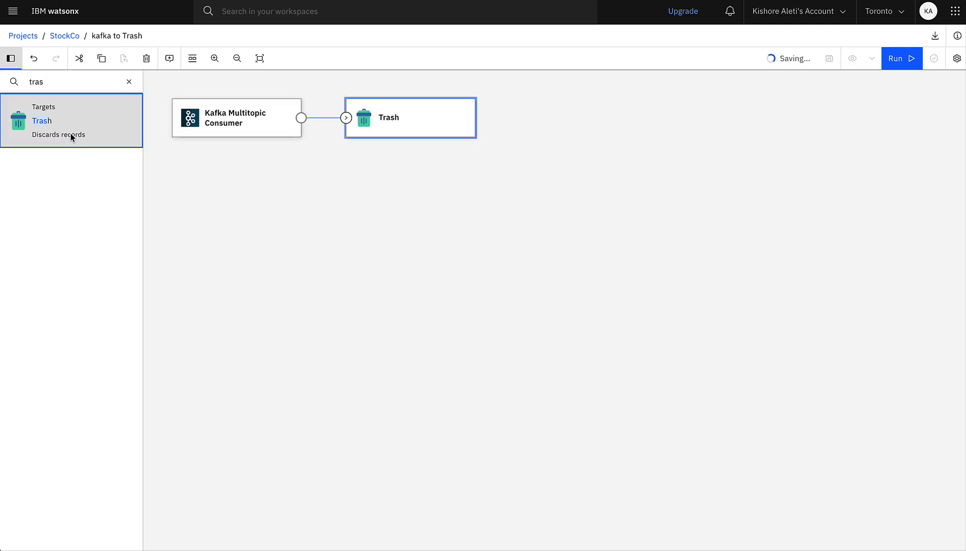
pyautogui.click(218, 108)
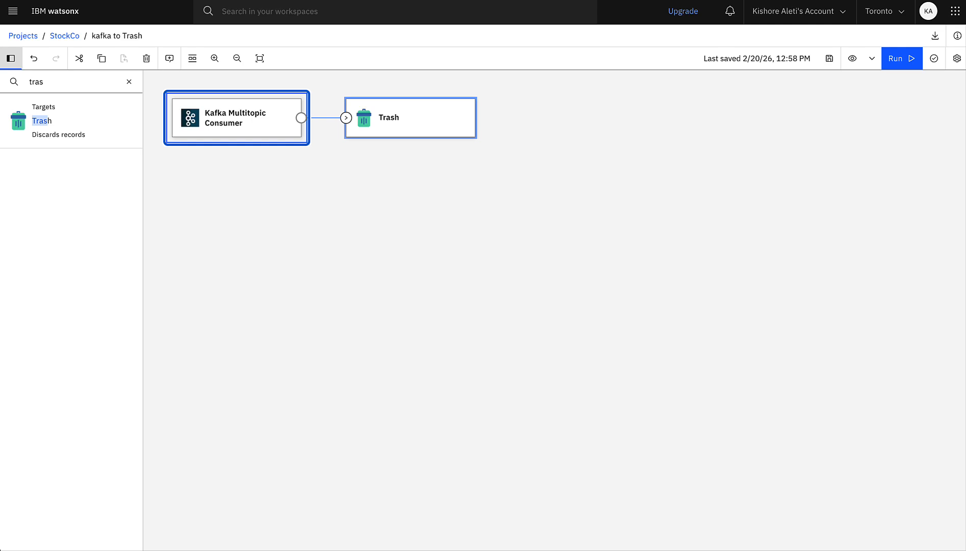
pyautogui.click(647, 197)
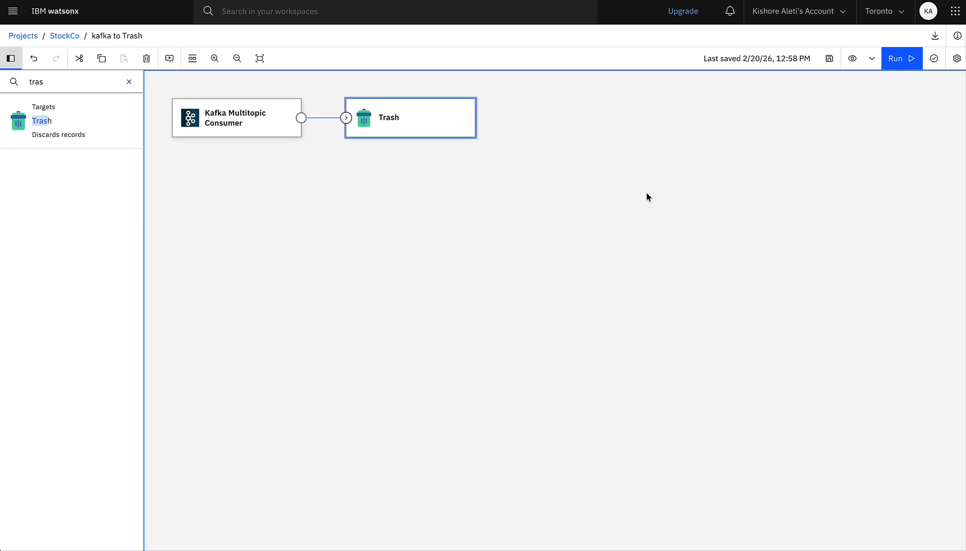
pyautogui.click(647, 197)
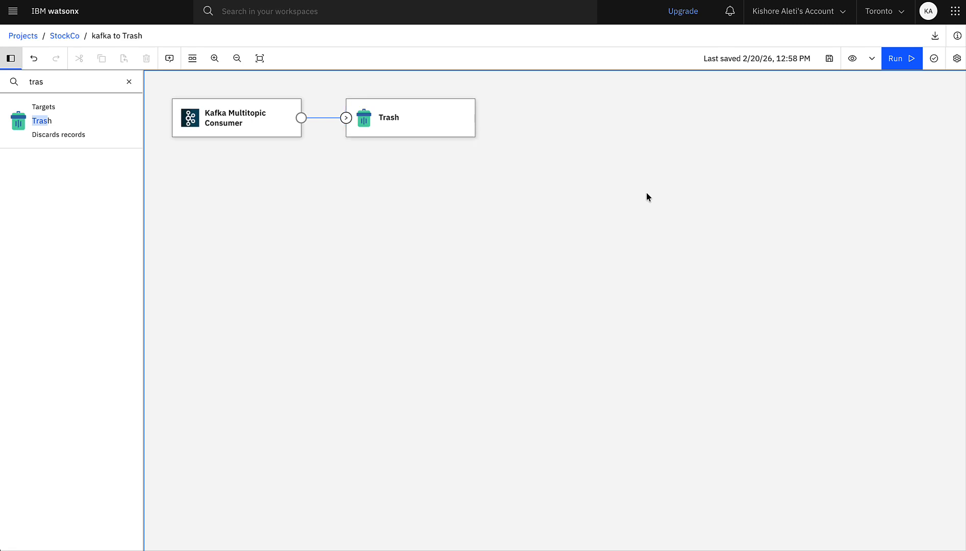
# Step: Run the flow and check its record count and throughput metrics before stopping the job
pyautogui.click(897, 60)
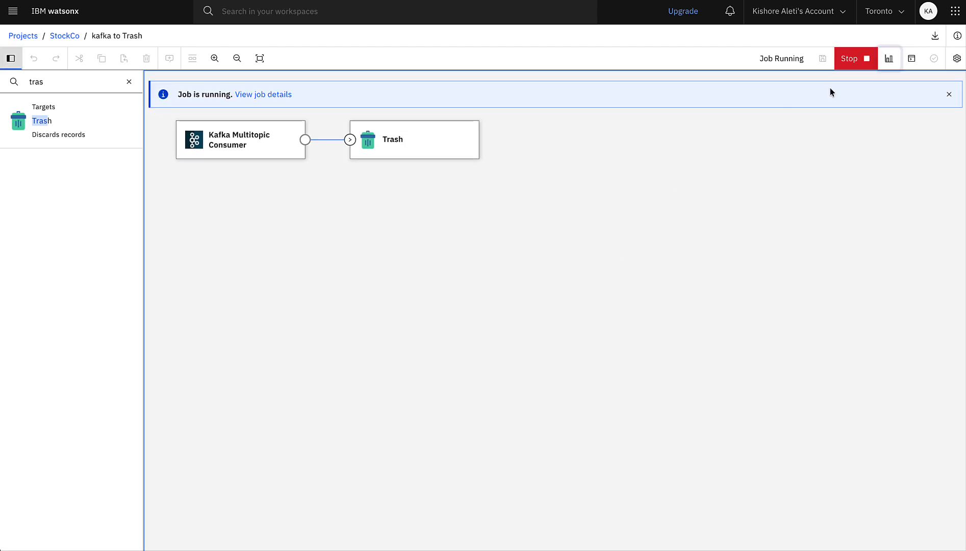
pyautogui.click(889, 59)
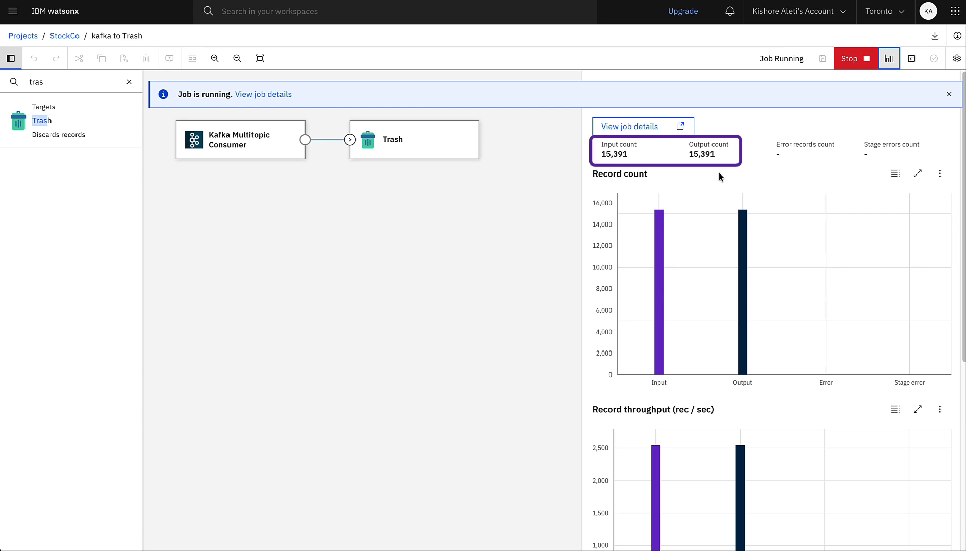
pyautogui.click(856, 58)
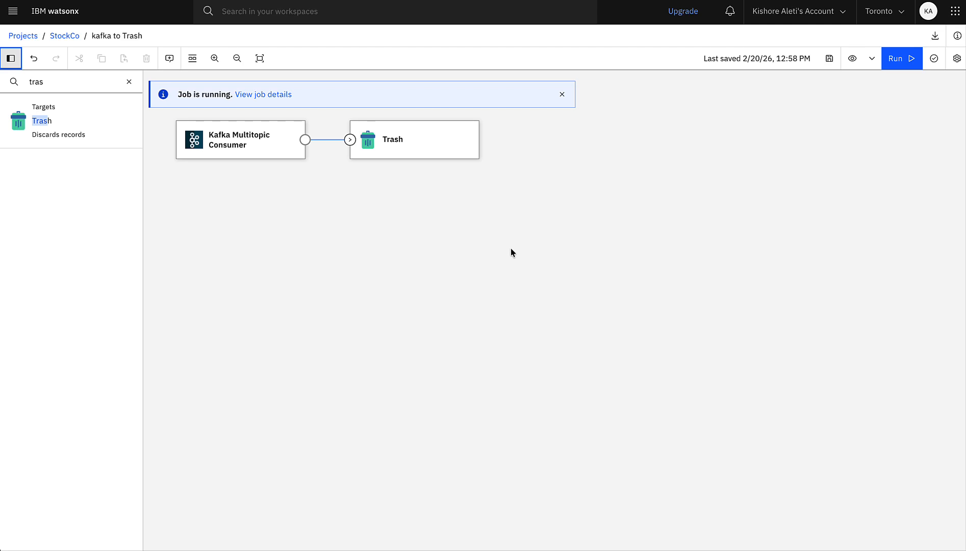